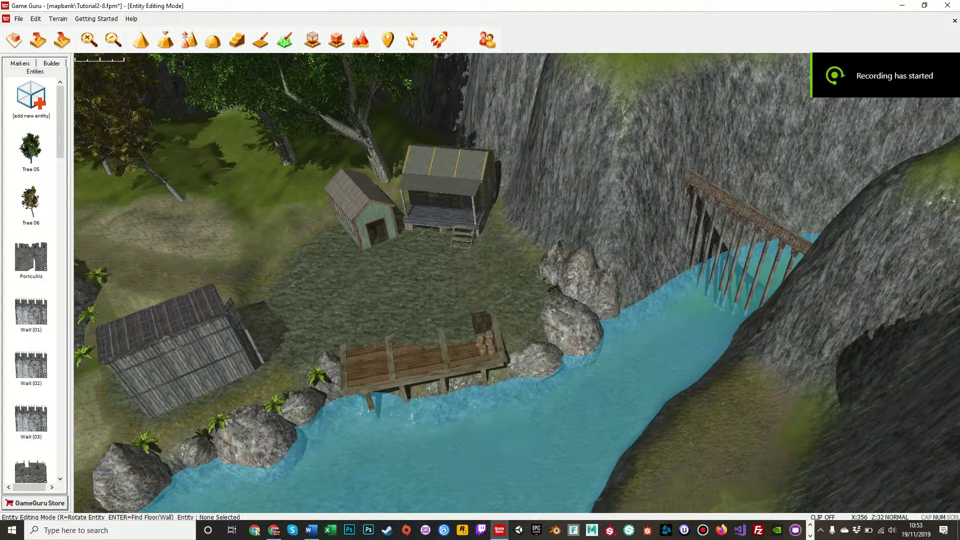
# - Look over the clearing with the huts and jetty in free flight view
pyautogui.press('g')
pyautogui.press('w')
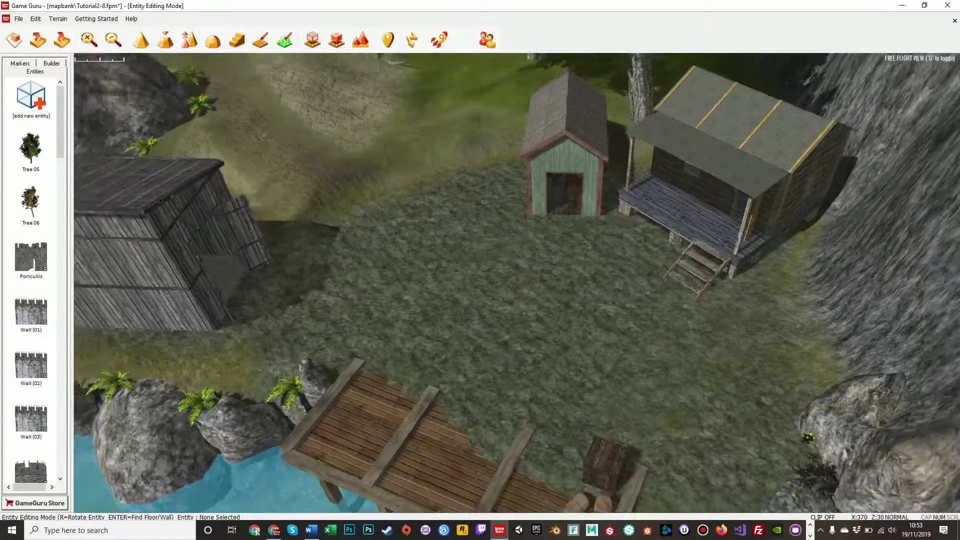
pyautogui.press('s')
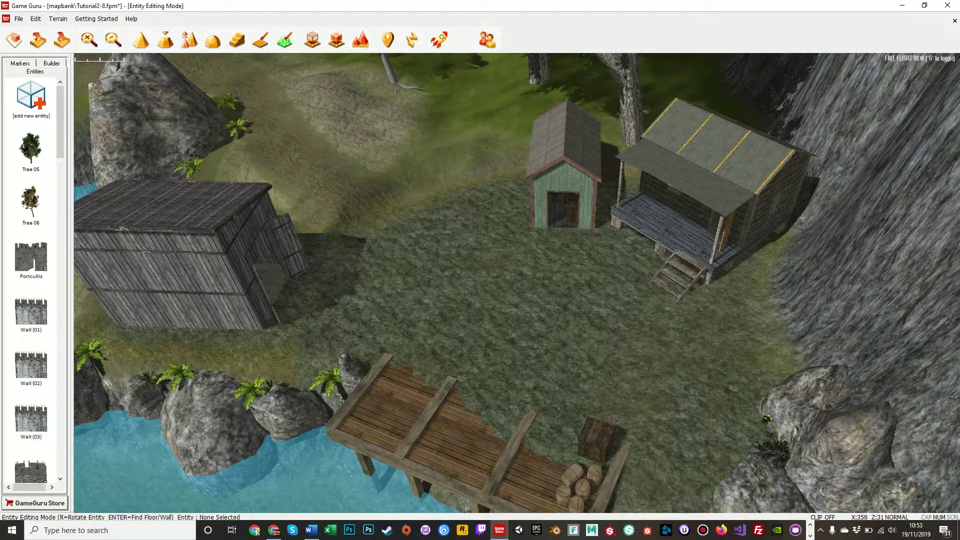
pyautogui.moveTo(517, 283); pyautogui.dragTo(441, 342, button='right')
pyautogui.press('w')
pyautogui.press('w')
pyautogui.press('s')
pyautogui.press('s')
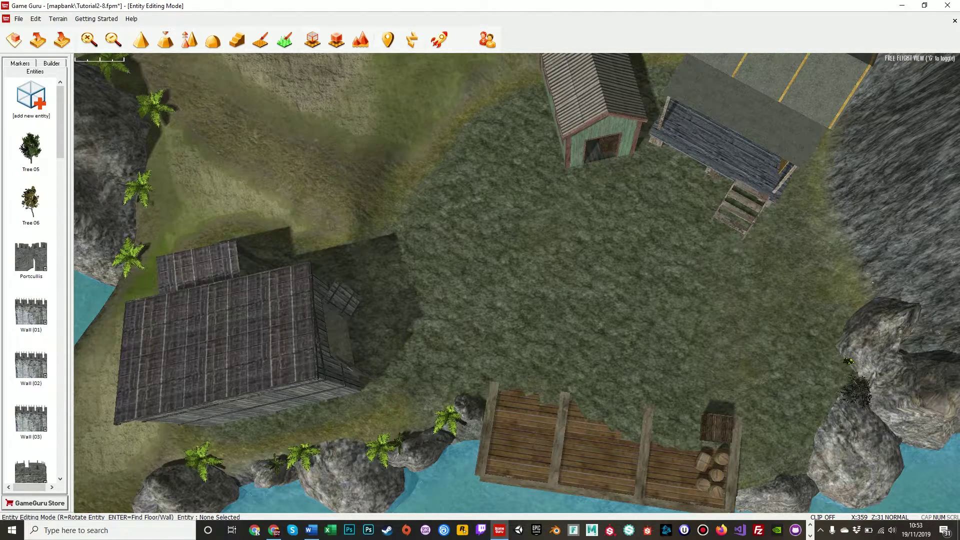
# - Create a waypoint by the cabin steps in waypoint editing mode and clone a second one near the jetty crate, viewed from above
pyautogui.press('g')
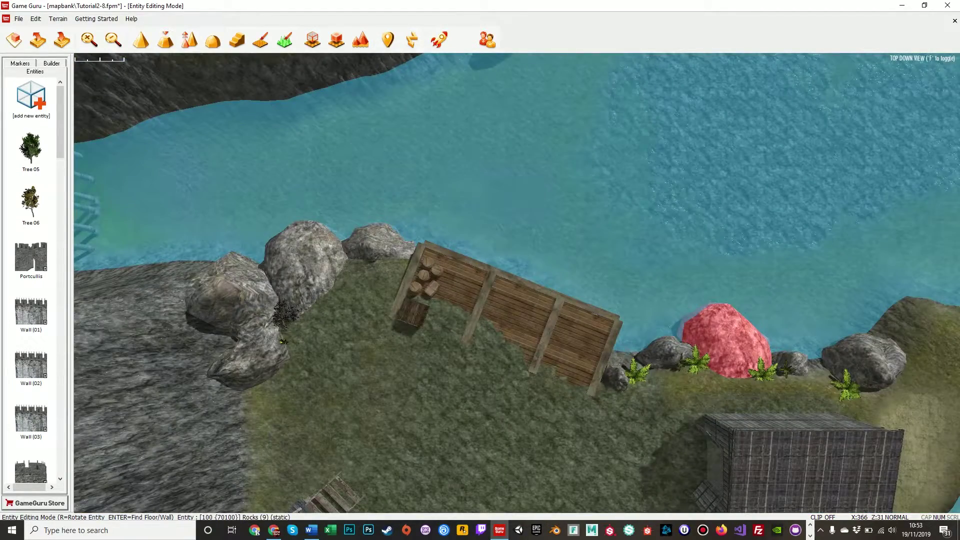
pyautogui.press('s')
pyautogui.press('s')
pyautogui.press('a')
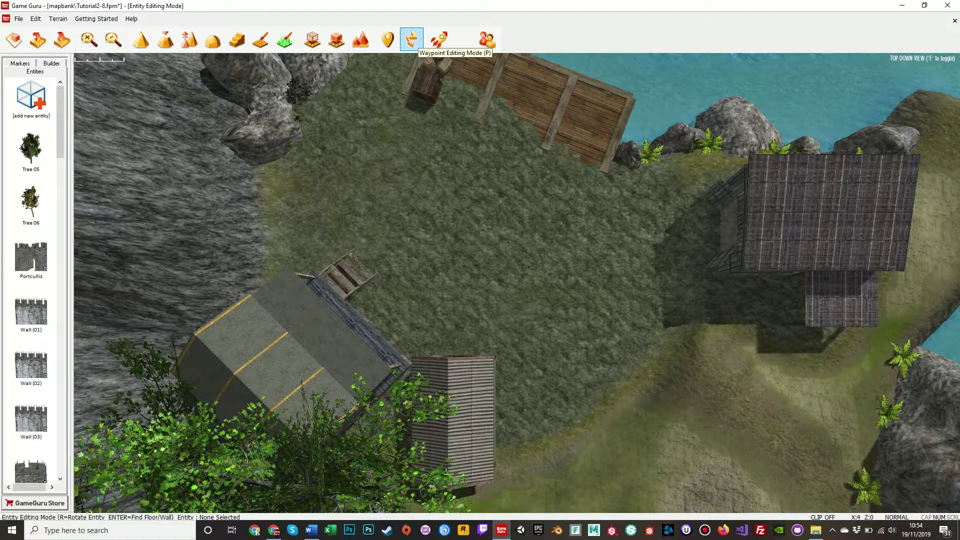
pyautogui.click(411, 40)
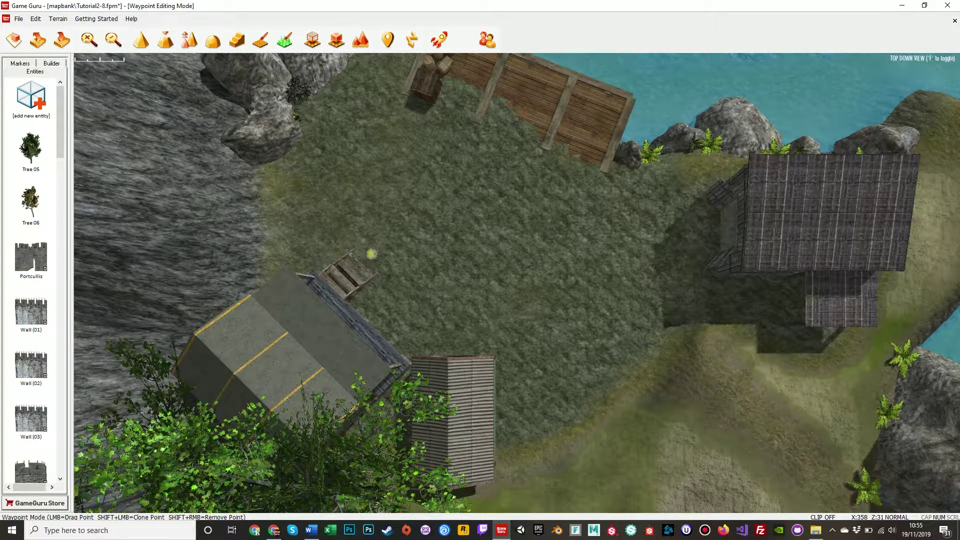
pyautogui.scroll(5, 507, 308)
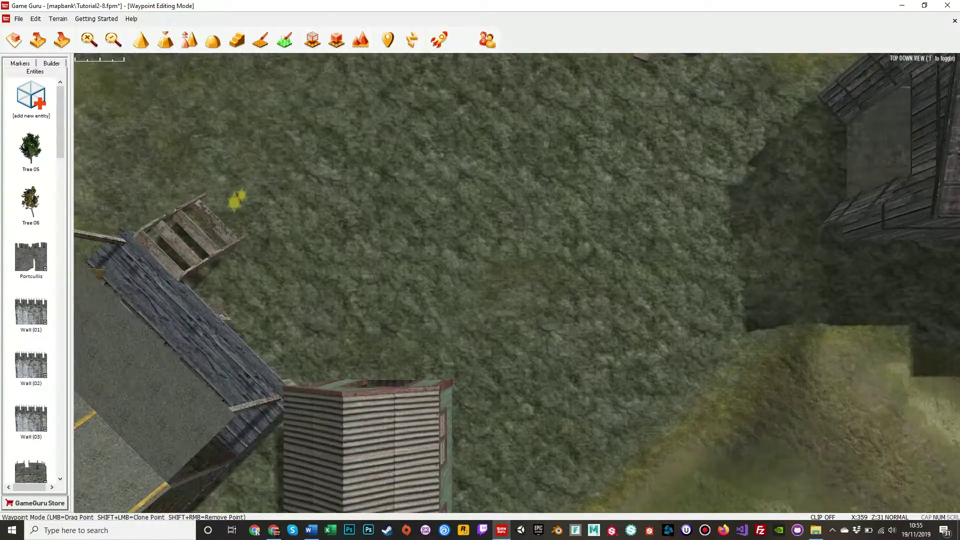
pyautogui.scroll(-5, 507, 308)
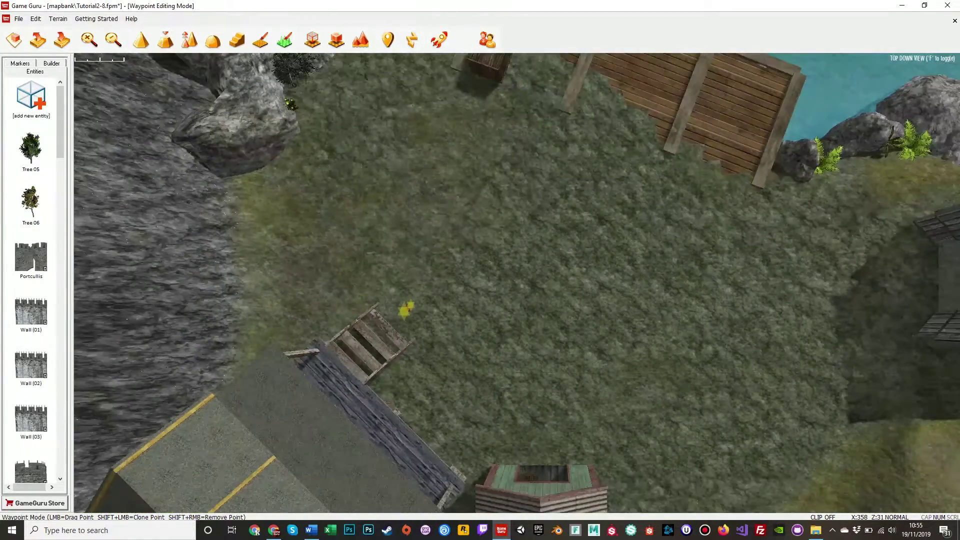
pyautogui.moveTo(411, 305)
pyautogui.keyDown('shift'); pyautogui.mouseDown()
pyautogui.moveTo(461, 300)
pyautogui.moveTo(527, 212)
pyautogui.moveTo(414, 173)
pyautogui.moveTo(467, 107)
pyautogui.mouseUp(); pyautogui.keyUp('shift')
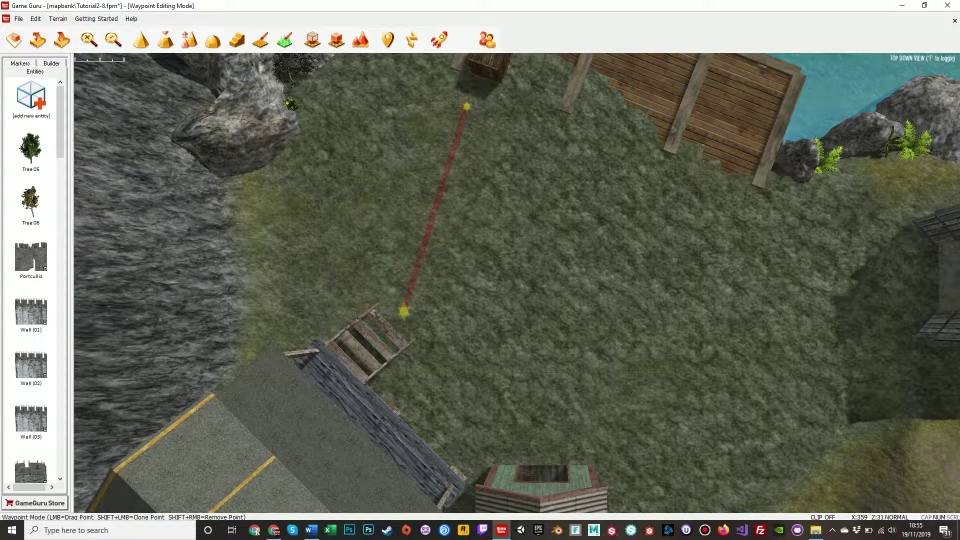
# - Extend the waypoint path with a point beside the cabin steps and two points along the jetty's inland edge
pyautogui.scroll(-2, 517, 283)
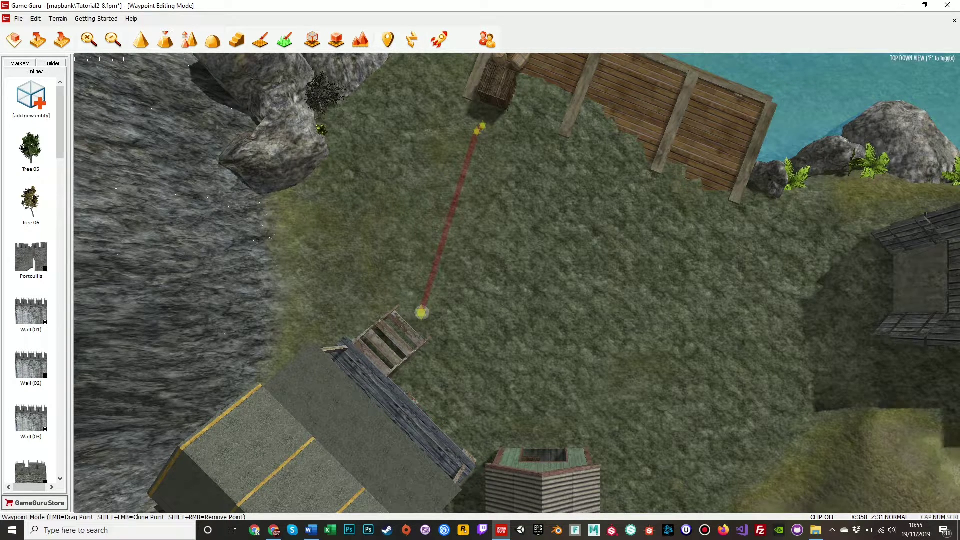
pyautogui.keyDown('shift'); pyautogui.moveTo(421, 312); pyautogui.dragTo(494, 318); pyautogui.keyUp('shift')
pyautogui.moveTo(483, 125); pyautogui.dragTo(567, 172)
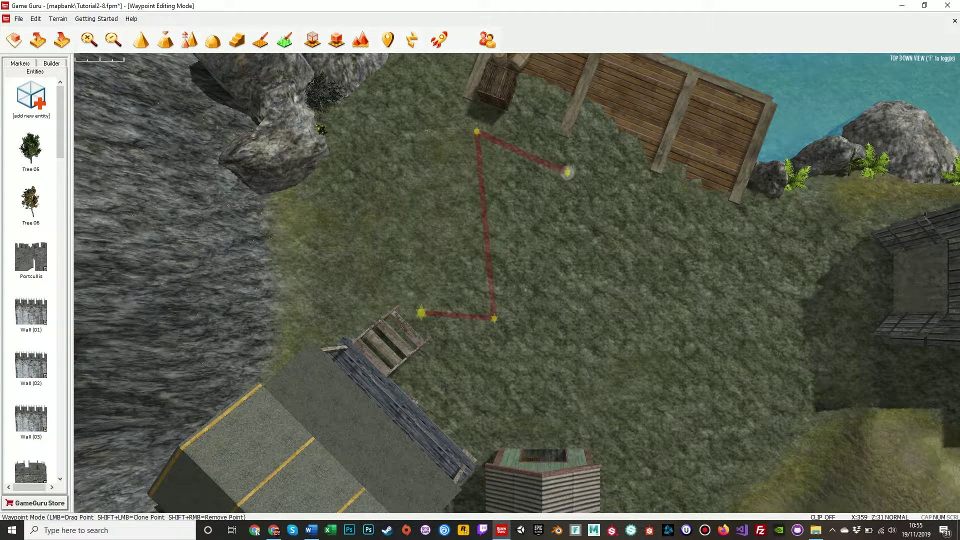
pyautogui.moveTo(477, 132)
pyautogui.mouseDown()
pyautogui.moveTo(435, 140)
pyautogui.moveTo(480, 123)
pyautogui.mouseUp()
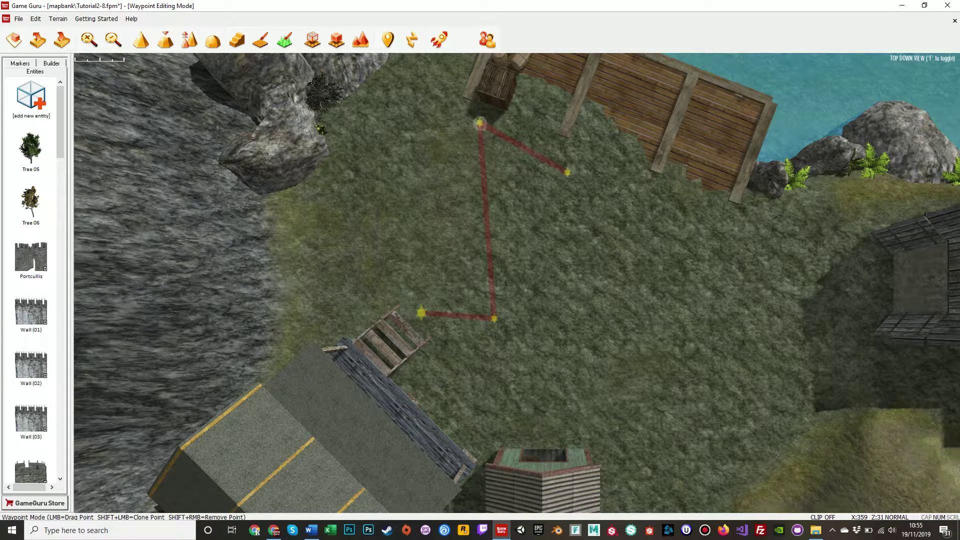
pyautogui.moveTo(567, 172)
pyautogui.keyDown('shift'); pyautogui.mouseDown()
pyautogui.moveTo(647, 179)
pyautogui.moveTo(664, 192)
pyautogui.mouseUp(); pyautogui.keyUp('shift')
pyautogui.moveTo(567, 173); pyautogui.dragTo(561, 164)
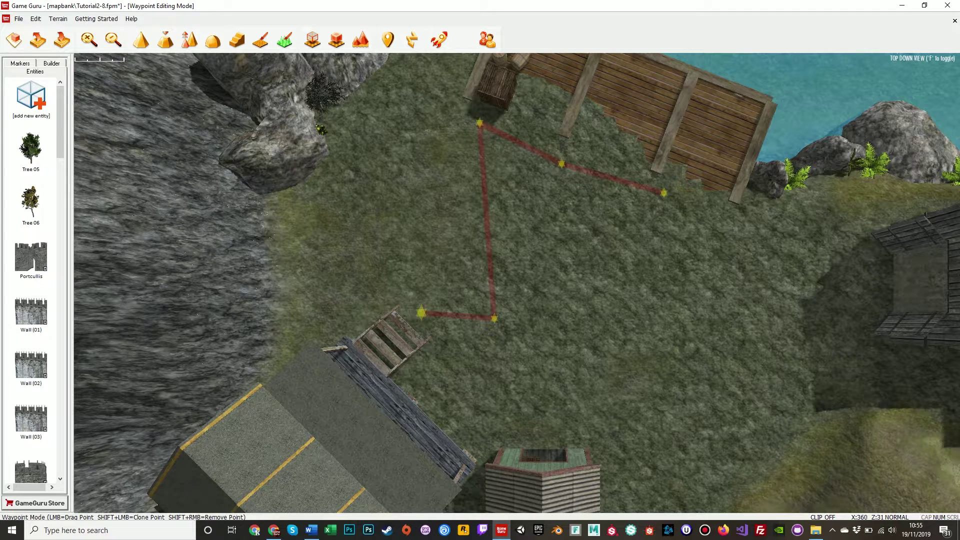
# - Rearrange the waypoints to run from the cabin steps past the rocks and crate to the green shed's door and the large wooden barn's entrance
pyautogui.moveTo(479, 123); pyautogui.dragTo(370, 120)
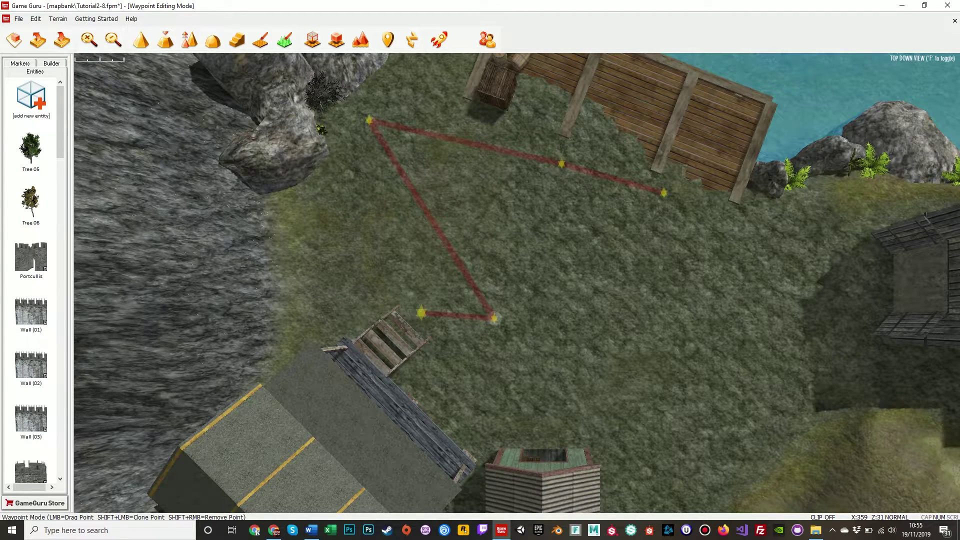
pyautogui.moveTo(494, 318); pyautogui.dragTo(360, 202)
pyautogui.moveTo(370, 120); pyautogui.dragTo(422, 123)
pyautogui.press('f')
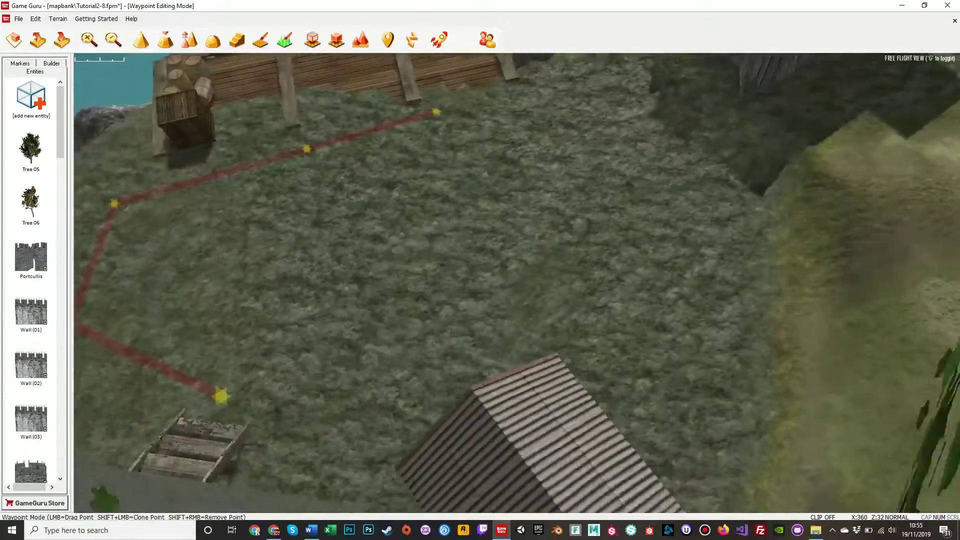
pyautogui.moveTo(517, 283); pyautogui.dragTo(289, 220, button='right')
pyautogui.press('s')
pyautogui.press('d')
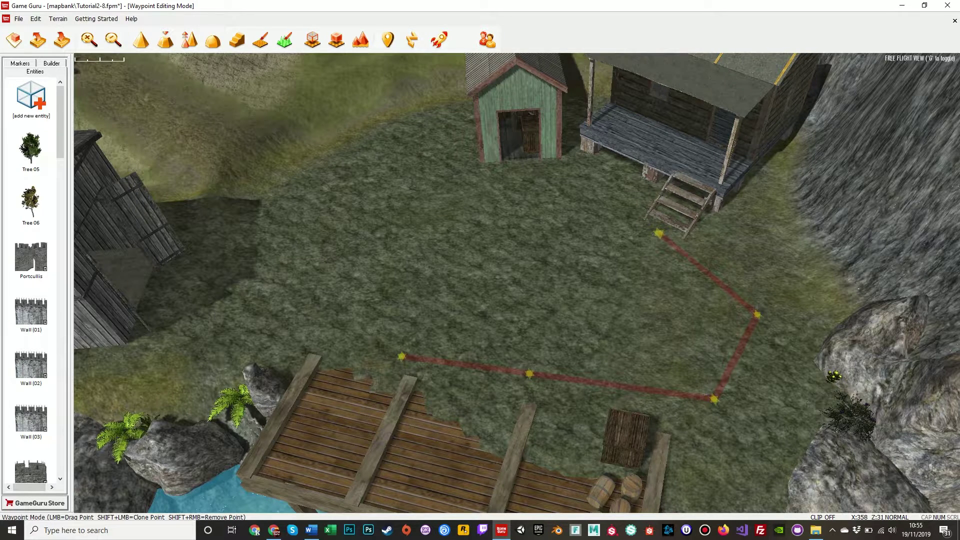
pyautogui.moveTo(714, 398); pyautogui.dragTo(639, 385)
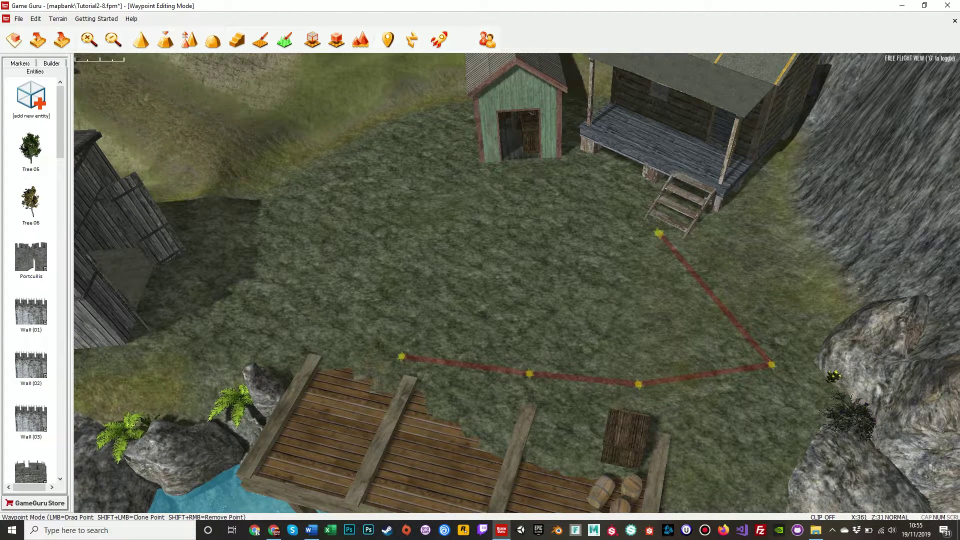
pyautogui.moveTo(529, 373); pyautogui.dragTo(520, 177)
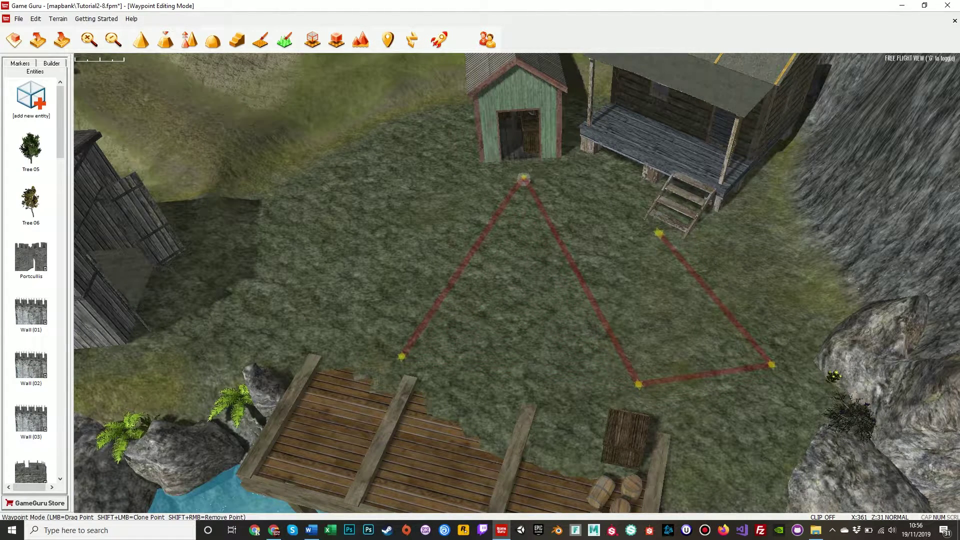
pyautogui.moveTo(402, 356); pyautogui.dragTo(240, 294)
# - Extend the path from the barn entrance with a cloned waypoint on the grassy slope behind the clearing
pyautogui.moveTo(240, 294); pyautogui.dragTo(150, 270, button='right')
pyautogui.press('d')
pyautogui.moveTo(240, 294)
pyautogui.mouseDown(button='right')
pyautogui.moveTo(165, 295)
pyautogui.moveTo(155, 275)
pyautogui.moveTo(158, 265)
pyautogui.moveTo(188, 275)
pyautogui.moveTo(215, 312)
pyautogui.moveTo(245, 310)
pyautogui.moveTo(230, 332)
pyautogui.moveTo(229, 285)
pyautogui.mouseUp(button='right')
pyautogui.press('w')
pyautogui.press('s')
pyautogui.press('a')
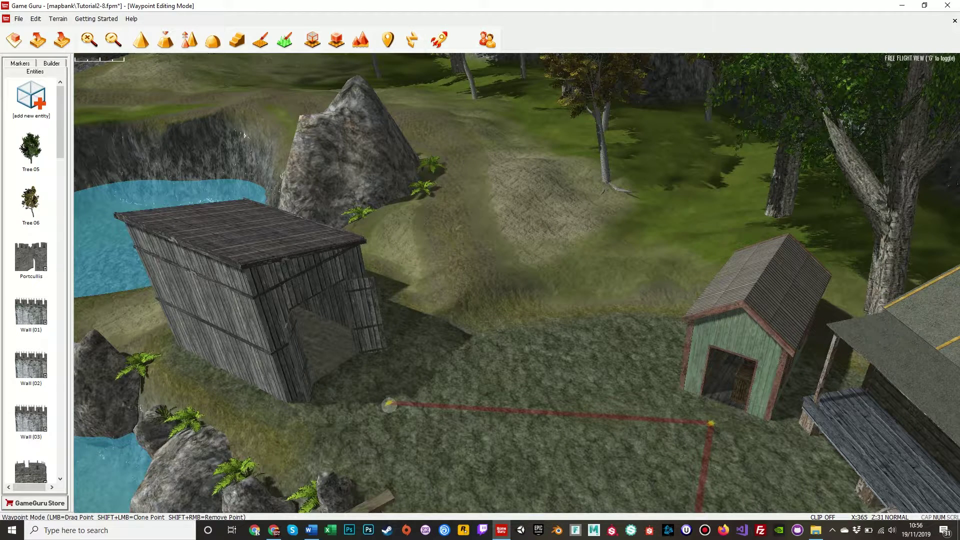
pyautogui.moveTo(388, 404)
pyautogui.keyDown('shift'); pyautogui.mouseDown()
pyautogui.moveTo(435, 345)
pyautogui.moveTo(524, 296)
pyautogui.moveTo(495, 263)
pyautogui.moveTo(471, 284)
pyautogui.moveTo(493, 267)
pyautogui.mouseUp(); pyautogui.keyUp('shift')
# - Insert an extra waypoint between the green shed and the barn entrance and remove it
pyautogui.moveTo(493, 267); pyautogui.dragTo(633, 463, button='right')
pyautogui.press('s')
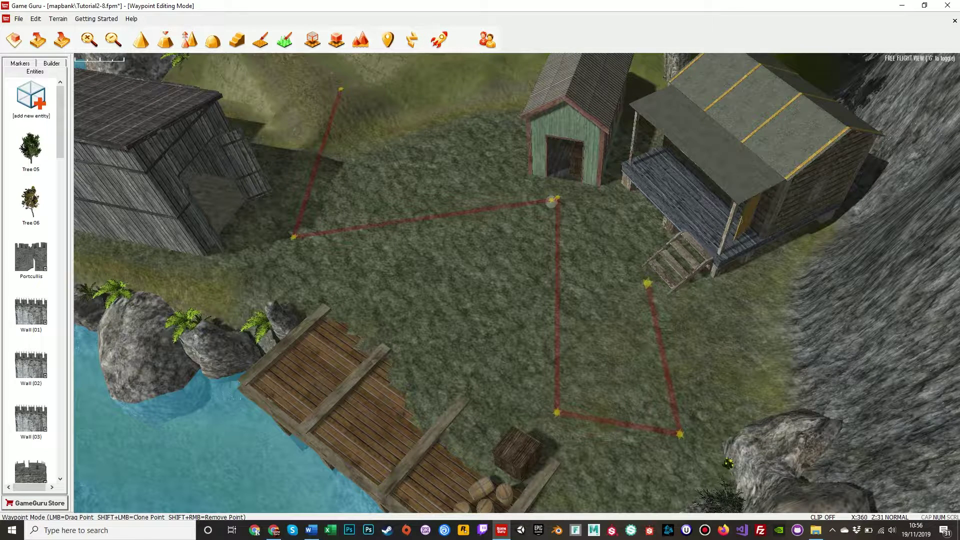
pyautogui.moveTo(551, 201)
pyautogui.keyDown('shift'); pyautogui.mouseDown()
pyautogui.moveTo(487, 270)
pyautogui.moveTo(475, 262)
pyautogui.moveTo(498, 253)
pyautogui.mouseUp(); pyautogui.keyUp('shift')
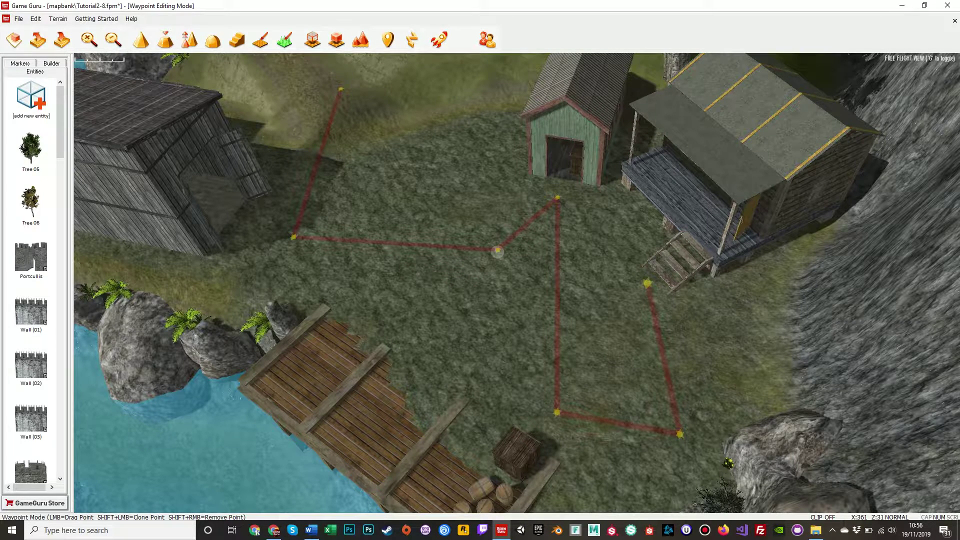
pyautogui.moveTo(497, 251); pyautogui.dragTo(508, 207)
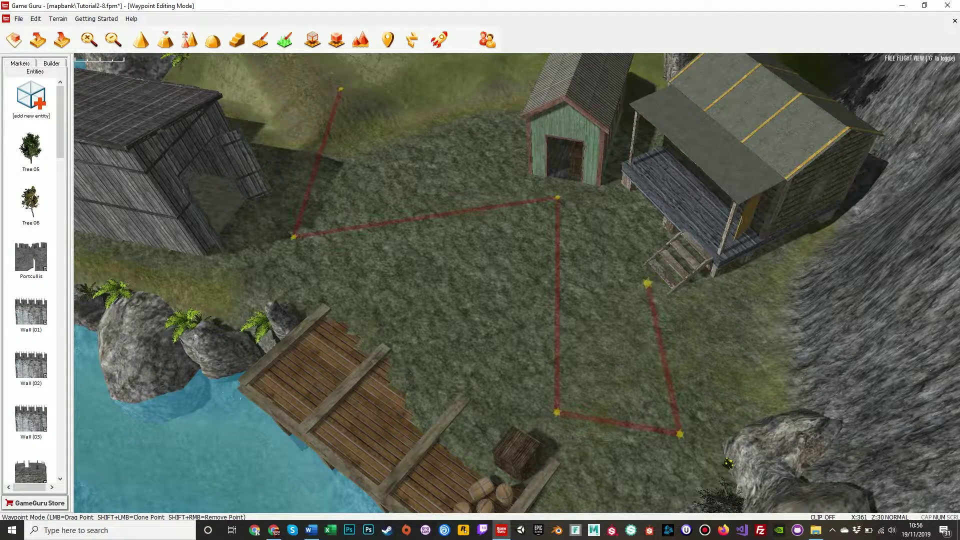
# - Create a separate multi-point waypoint path on the grassy bank across the river and delete it
pyautogui.press('g')
pyautogui.press('w')
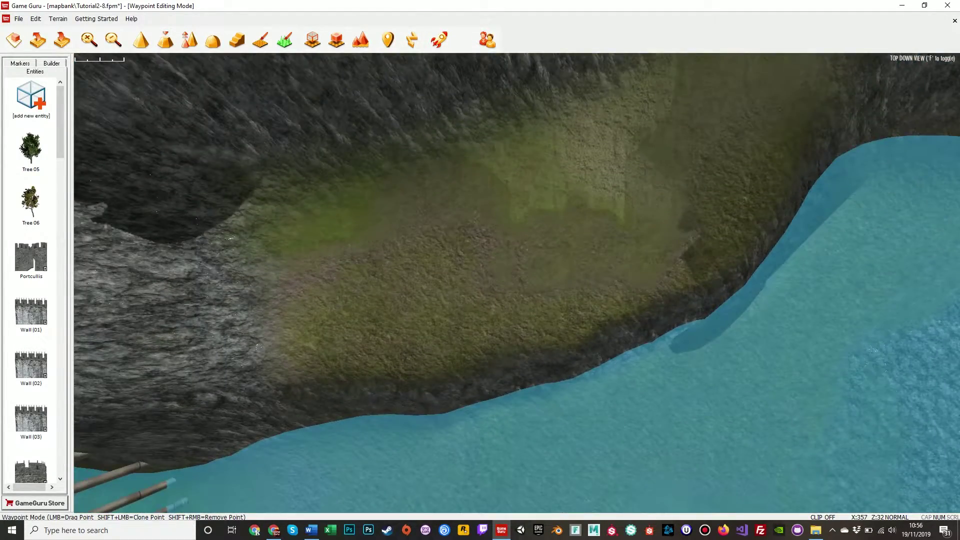
pyautogui.click(388, 40)
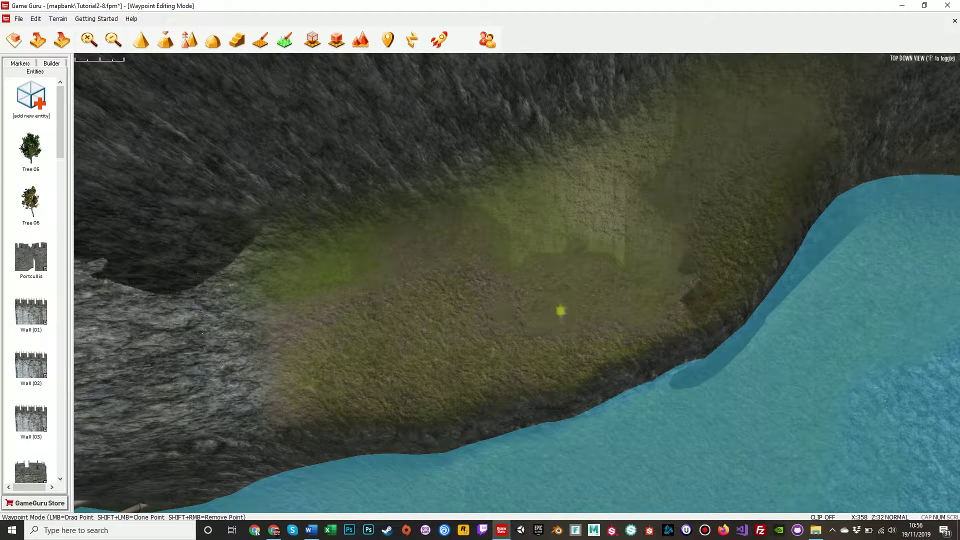
pyautogui.click(619, 241)
pyautogui.moveTo(619, 241)
pyautogui.keyDown('shift'); pyautogui.mouseDown()
pyautogui.moveTo(688, 164)
pyautogui.moveTo(671, 270)
pyautogui.mouseUp(); pyautogui.keyUp('shift')
pyautogui.keyDown('shift'); pyautogui.moveTo(482, 287); pyautogui.dragTo(358, 272); pyautogui.keyUp('shift')
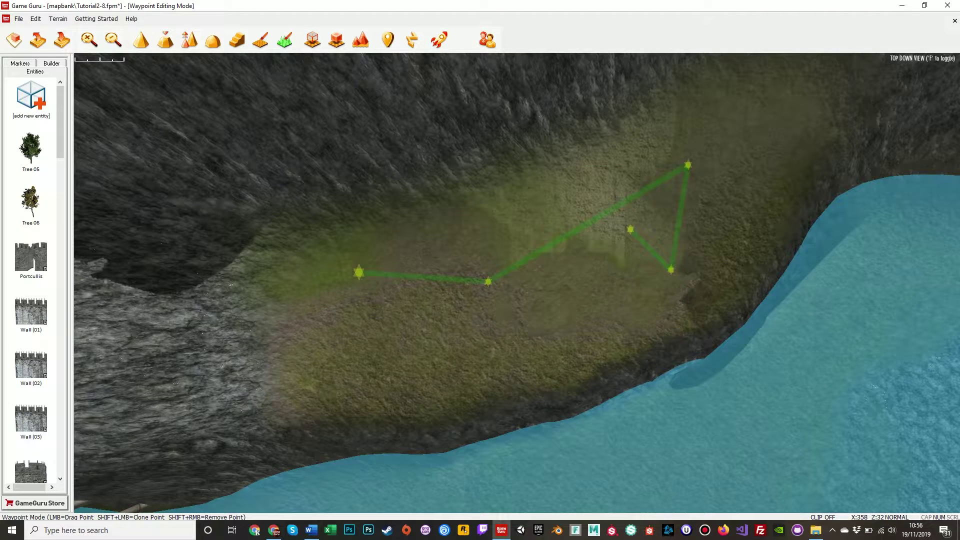
pyautogui.keyDown('shift'); pyautogui.moveTo(630, 229); pyautogui.dragTo(544, 350); pyautogui.keyUp('shift')
pyautogui.keyDown('shift'); pyautogui.rightClick(359, 272); pyautogui.keyUp('shift')
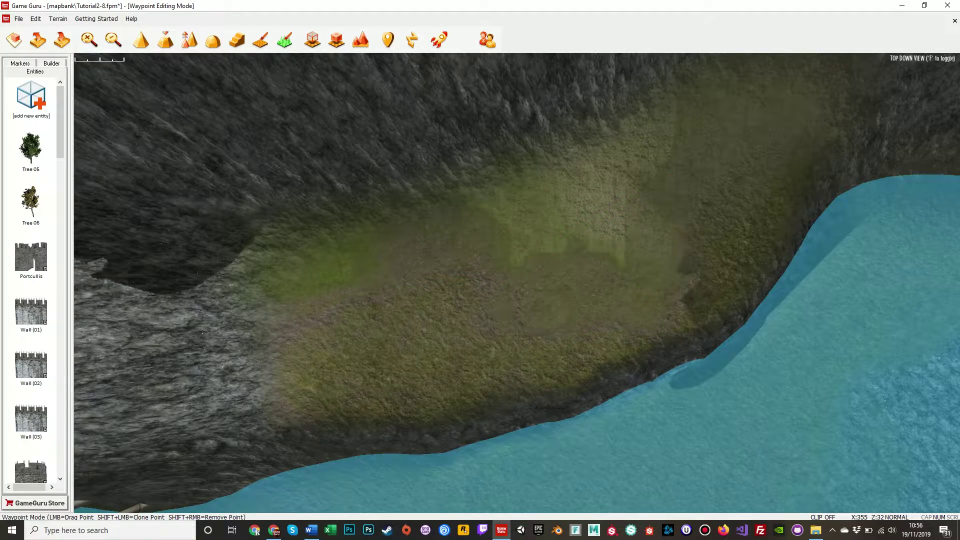
# - Move the waypoint in front of the green shed slightly away from its door and save the level
pyautogui.press('f')
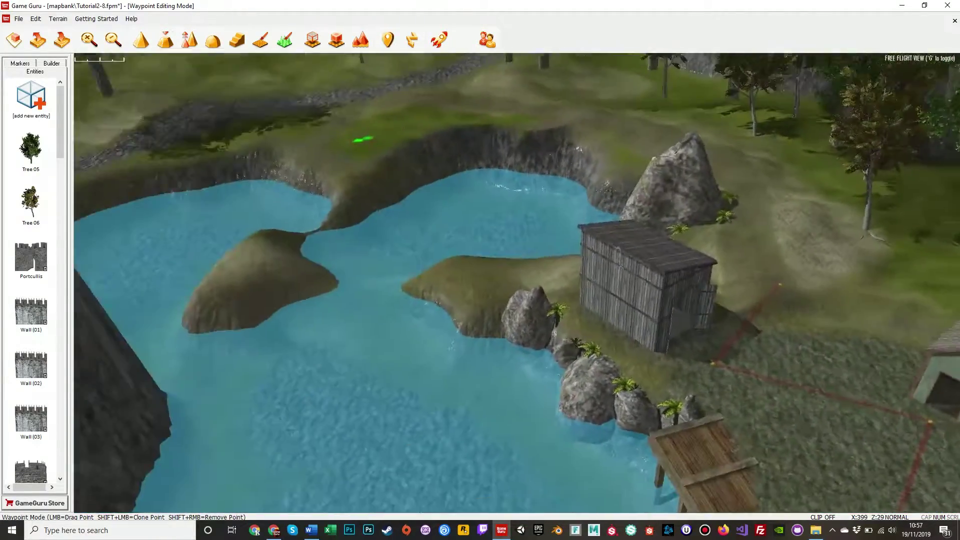
pyautogui.moveTo(517, 283); pyautogui.dragTo(708, 295, button='right')
pyautogui.press('w')
pyautogui.press('w')
pyautogui.press('d')
pyautogui.press('w')
pyautogui.press('a')
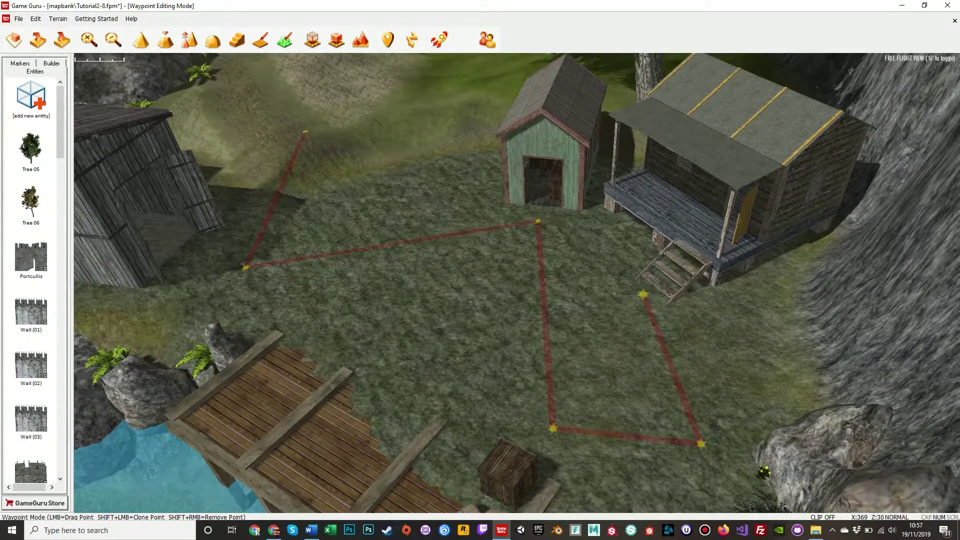
pyautogui.moveTo(538, 221); pyautogui.dragTo(522, 233)
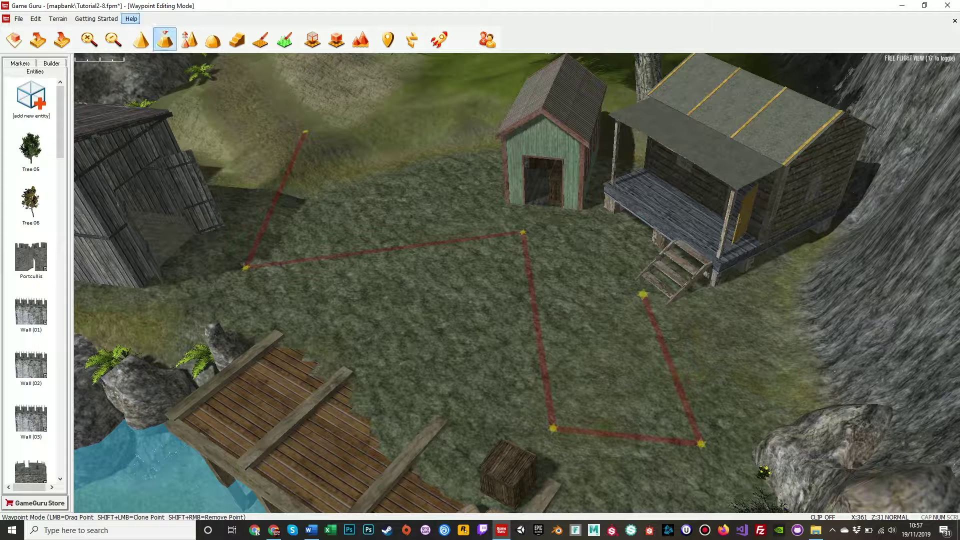
pyautogui.click(19, 18)
pyautogui.click(31, 66)
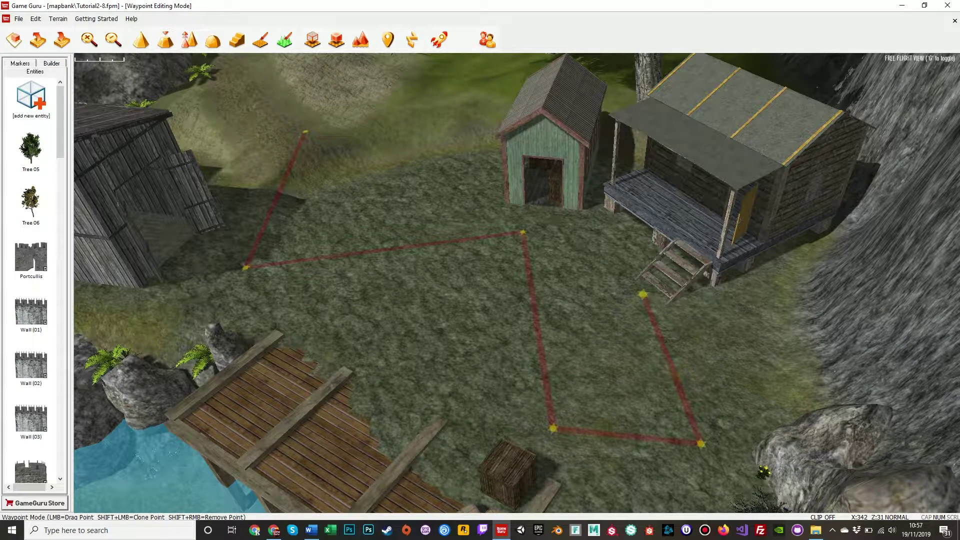
# - Add the Drunk_2_unarmed character from the library's Medieval characters and place it in the clearing in front of the green shed
pyautogui.press('F9')
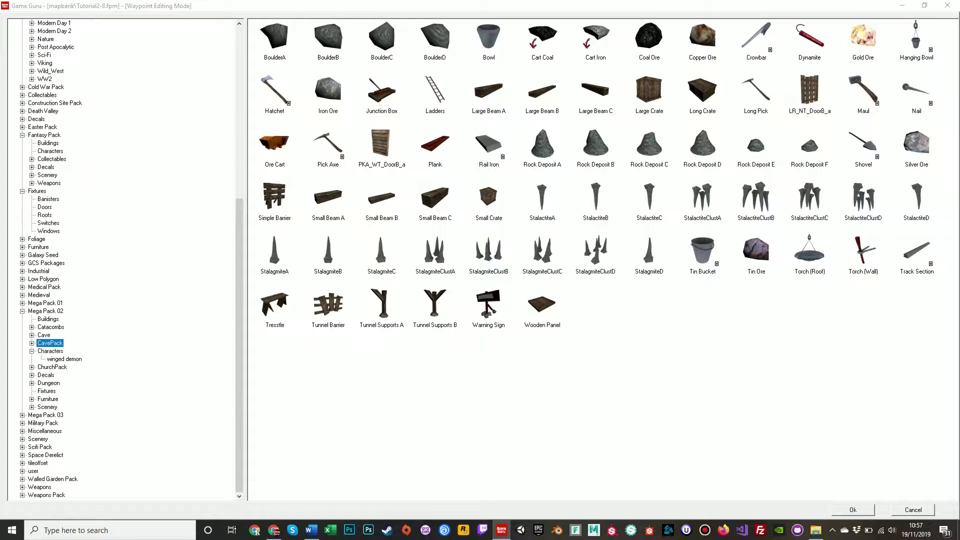
pyautogui.click(50, 151)
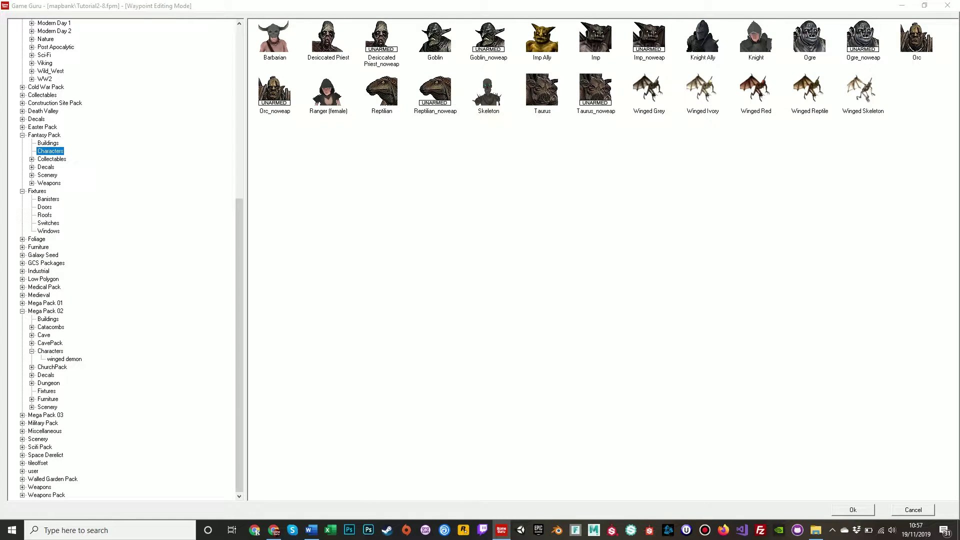
pyautogui.scroll(7, 120, 260)
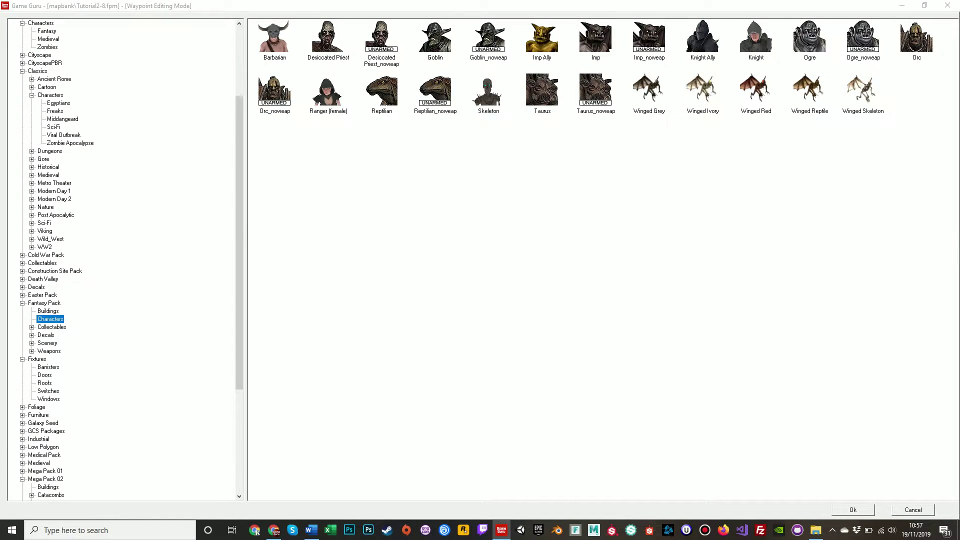
pyautogui.scroll(3, 120, 260)
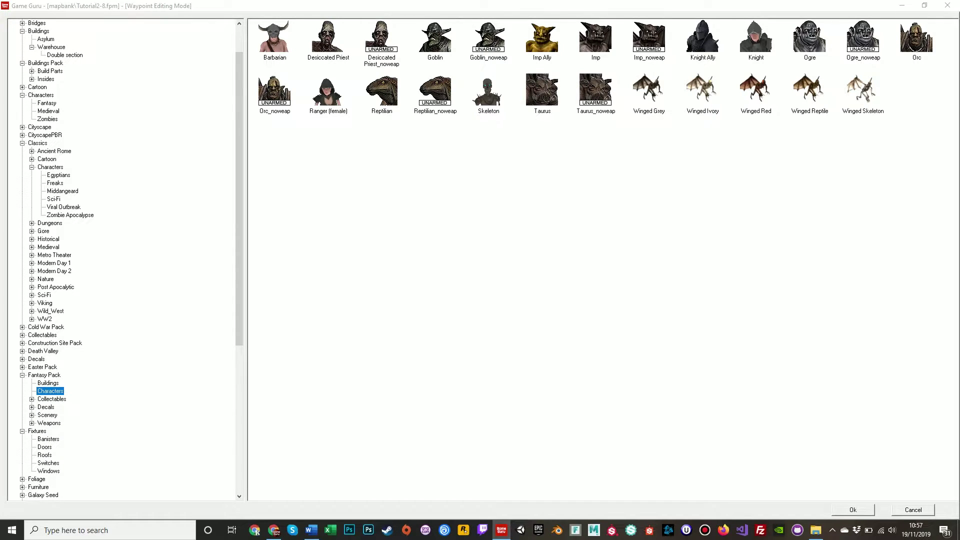
pyautogui.click(41, 95)
pyautogui.click(47, 103)
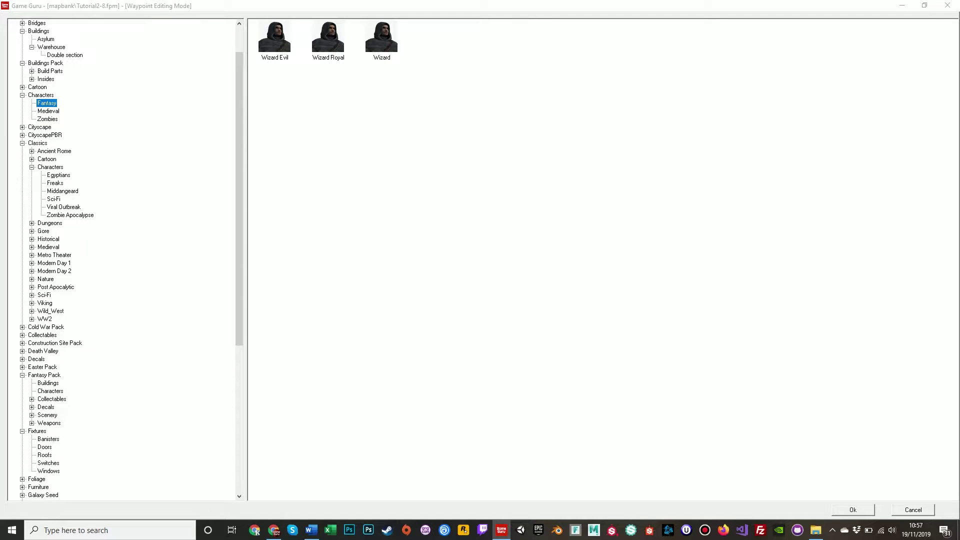
pyautogui.click(49, 111)
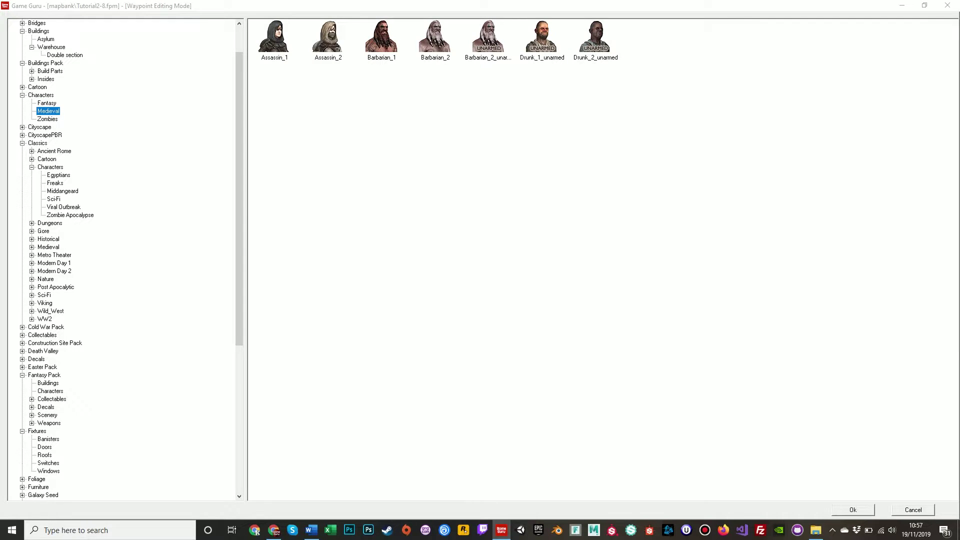
pyautogui.doubleClick(595, 38)
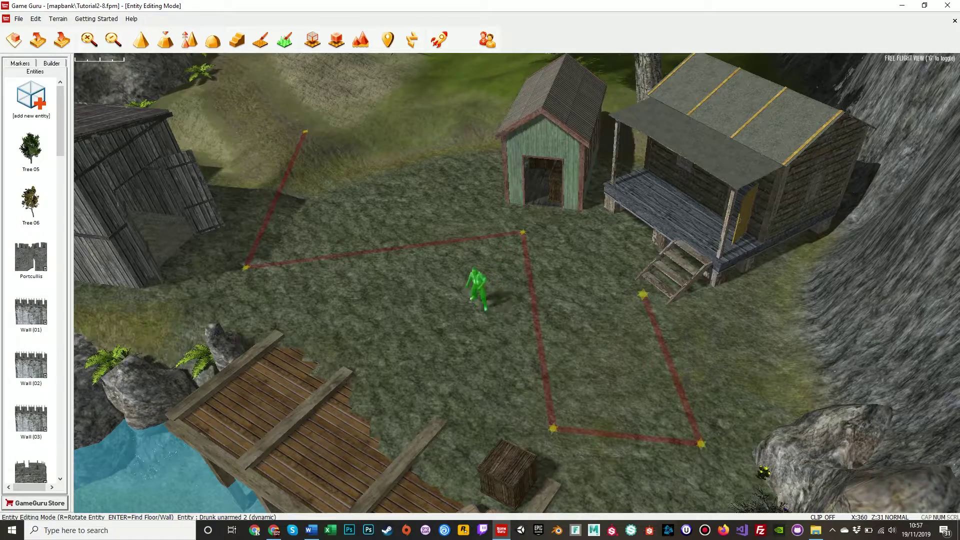
pyautogui.click(454, 290)
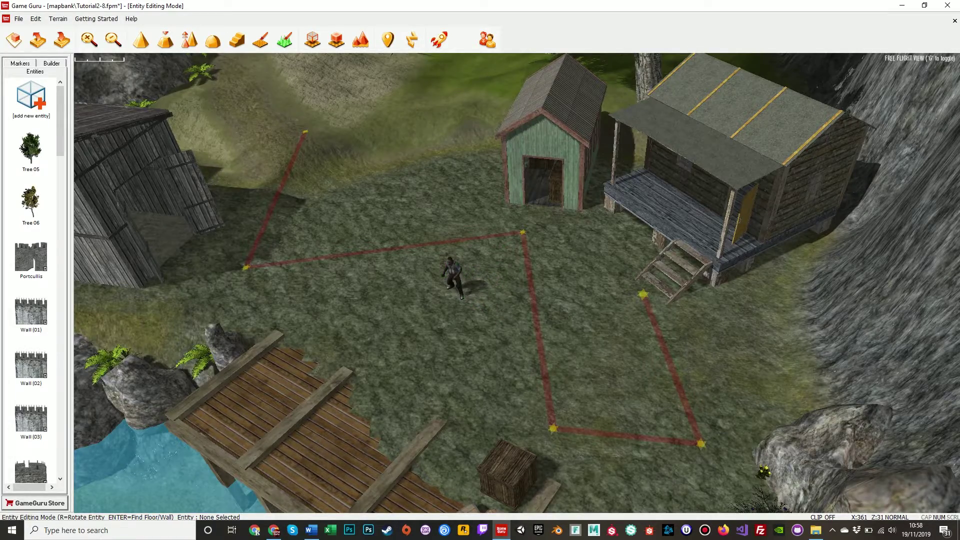
# - Move the character onto the path's end waypoint at the foot of the cabin steps and save the level
pyautogui.press('w')
pyautogui.moveTo(454, 290); pyautogui.dragTo(420, 285, button='right')
pyautogui.press('s')
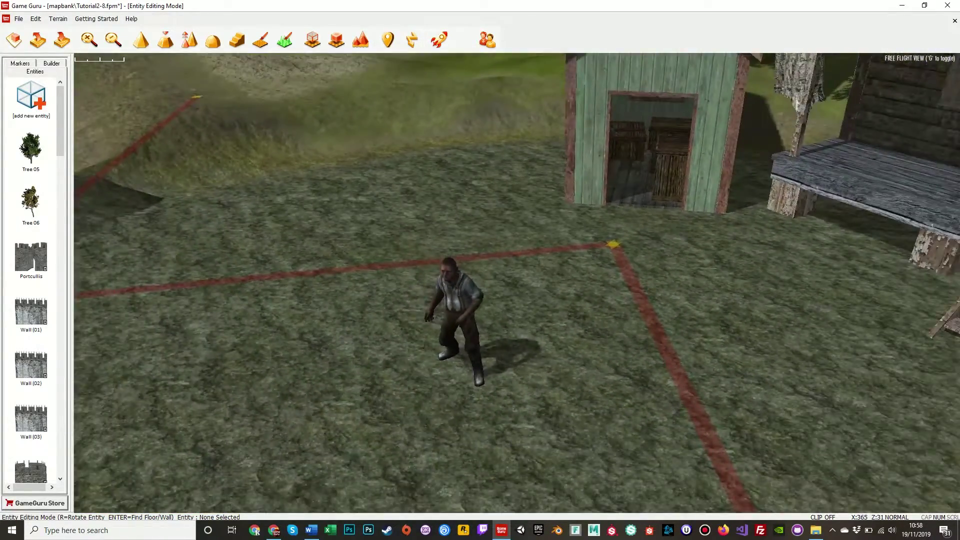
pyautogui.scroll(-8, 516, 283)
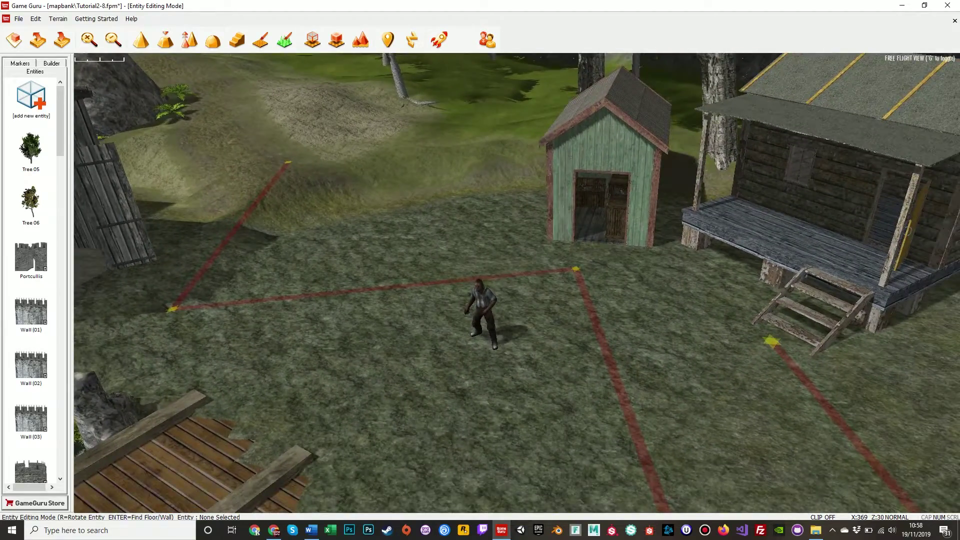
pyautogui.scroll(-8, 440, 260)
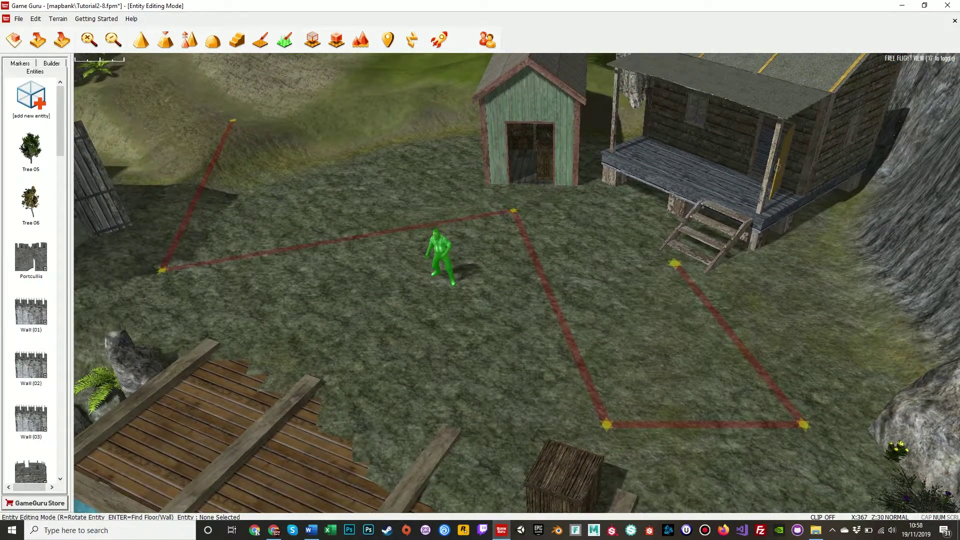
pyautogui.click(440, 258)
pyautogui.moveTo(440, 257); pyautogui.dragTo(678, 245)
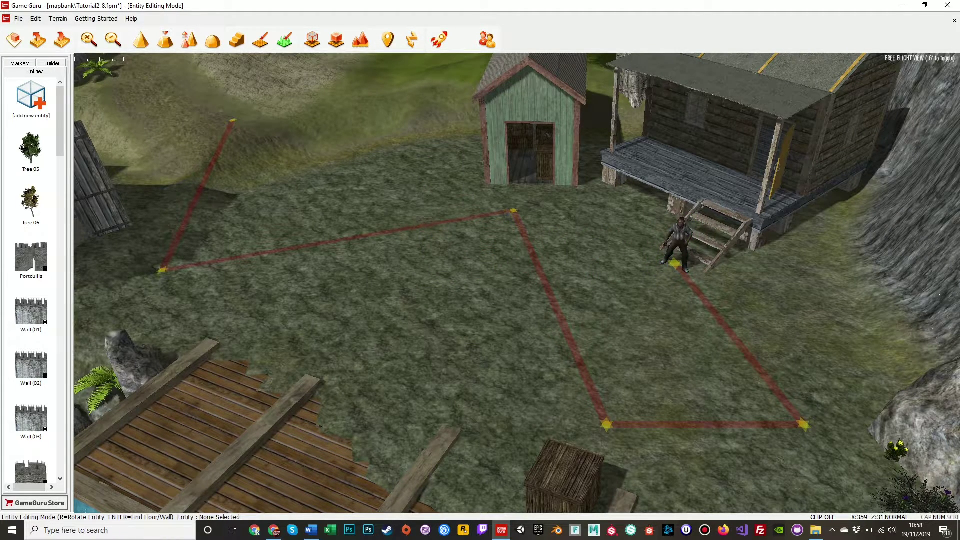
pyautogui.click(18, 18)
pyautogui.click(34, 69)
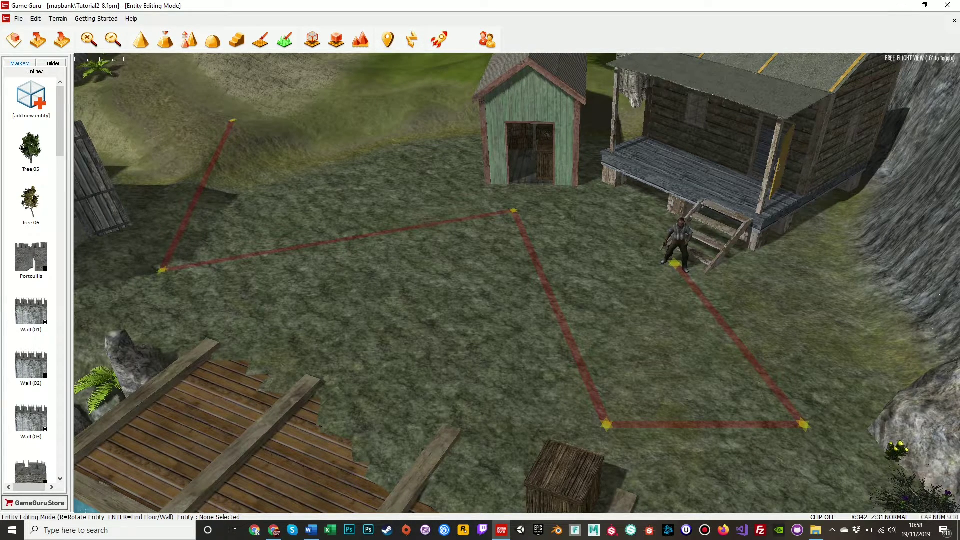
pyautogui.moveTo(517, 283); pyautogui.dragTo(570, 281, button='right')
pyautogui.press('w')
pyautogui.press('w')
pyautogui.press('s')
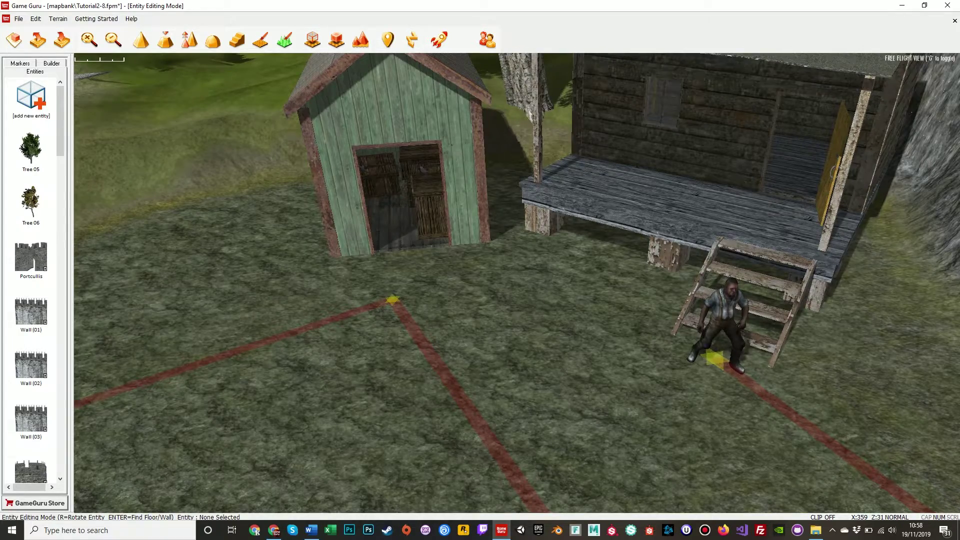
pyautogui.press('s')
pyautogui.moveTo(517, 283); pyautogui.dragTo(423, 220, button='right')
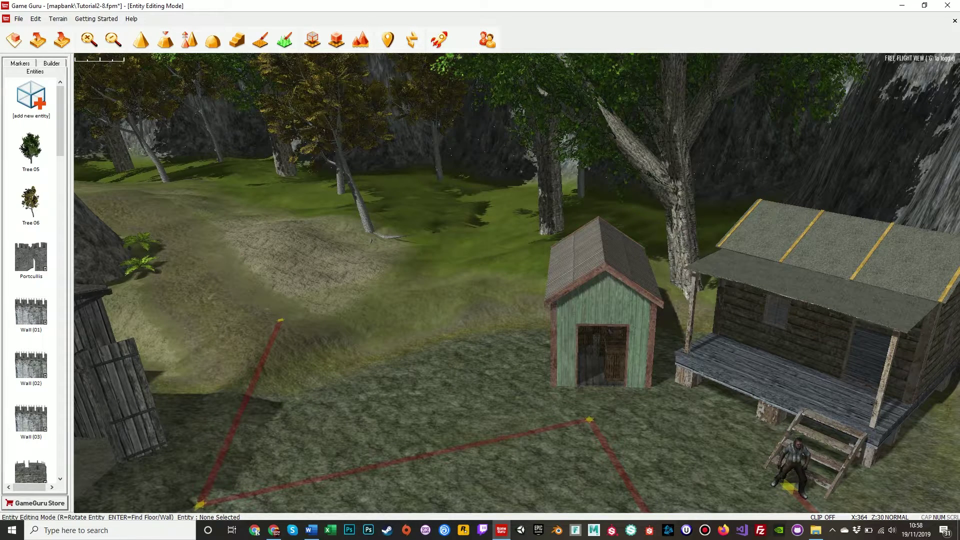